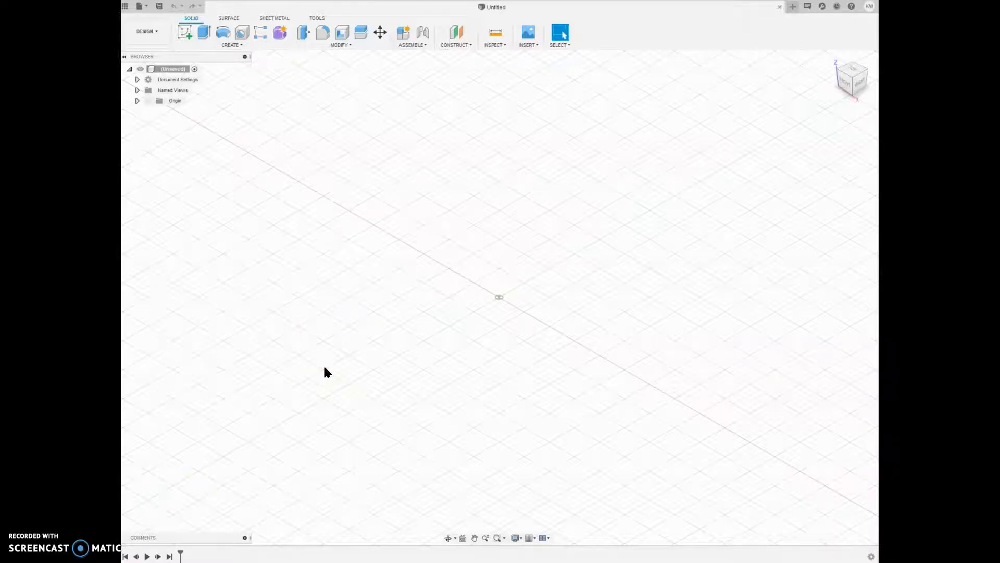
# - Start inserting a McMaster-Carr component and open the Screws & Bolts category of its catalog
pyautogui.click(528, 44)
pyautogui.click(536, 47)
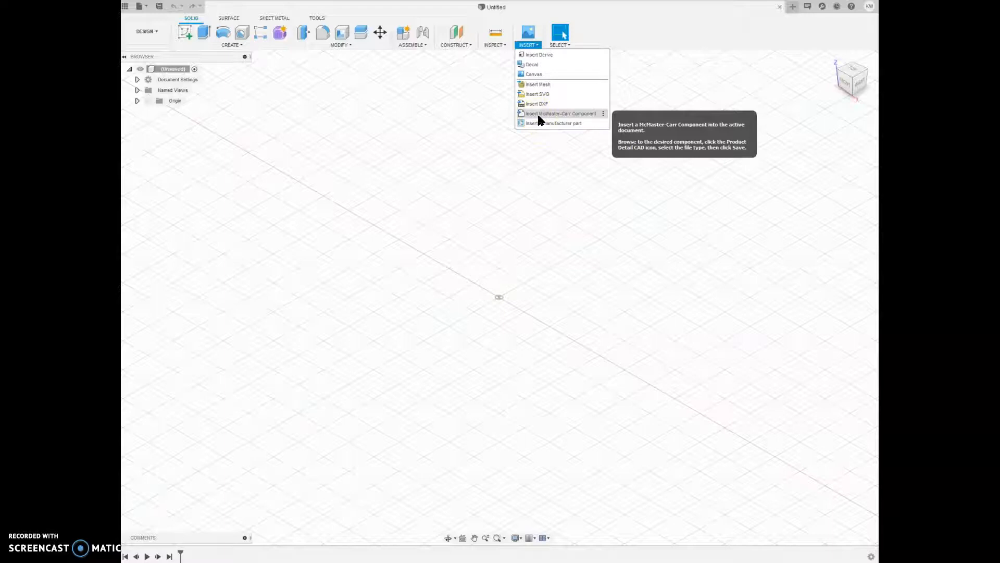
pyautogui.click(539, 117)
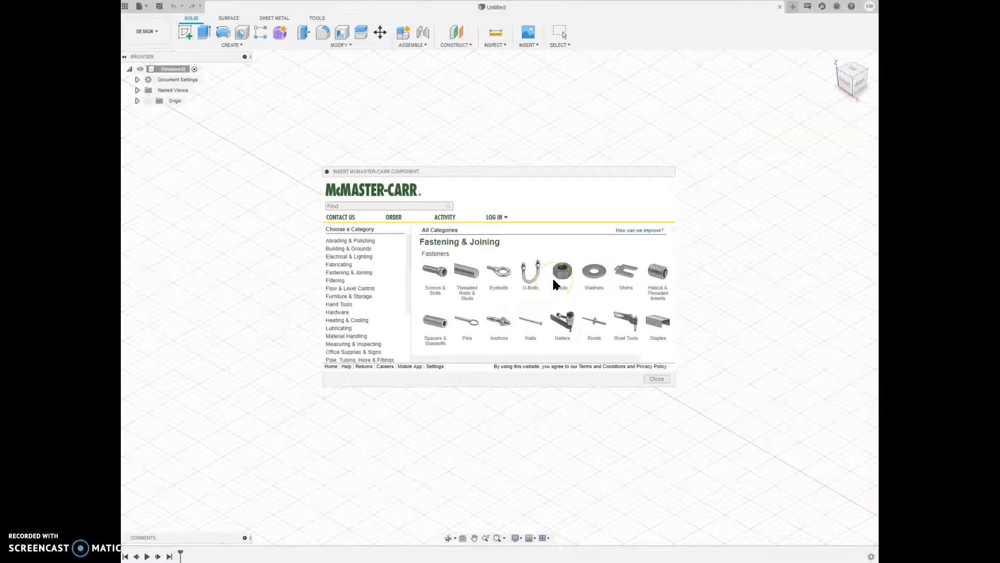
pyautogui.scroll(-4, 499, 279)
pyautogui.scroll(2, 491, 279)
pyautogui.scroll(2, 491, 281)
pyautogui.click(435, 276)
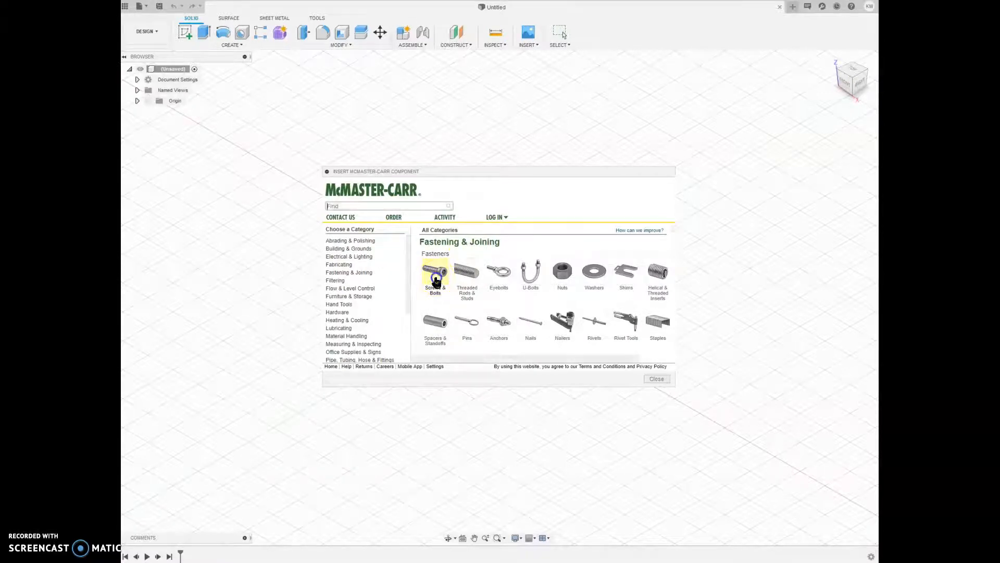
# - Narrow the screws to Rounded Head, Hex Drive, and open the 18-8 Stainless Steel Button Head Hex Drive Screws
pyautogui.scroll(-2, 544, 290)
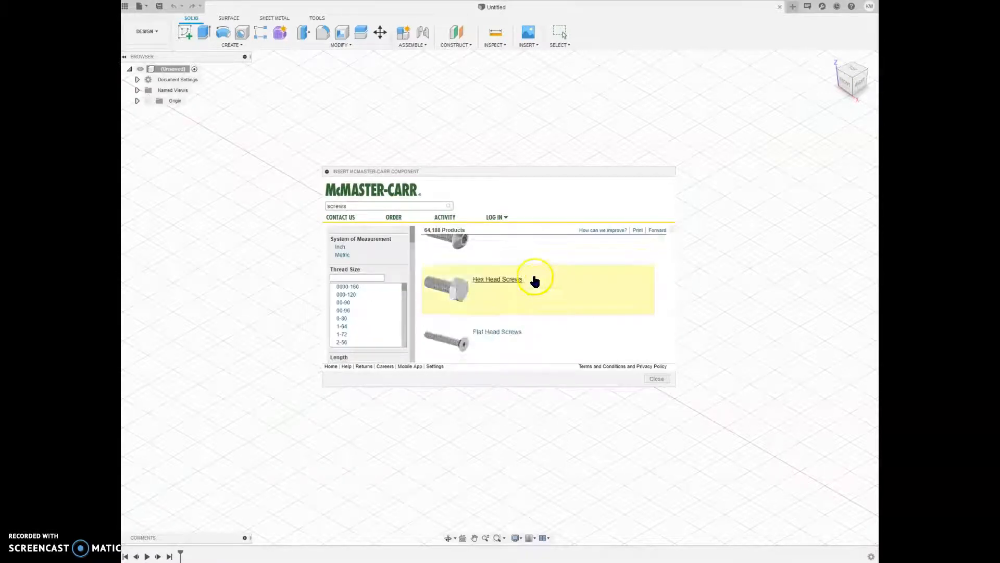
pyautogui.scroll(2, 535, 282)
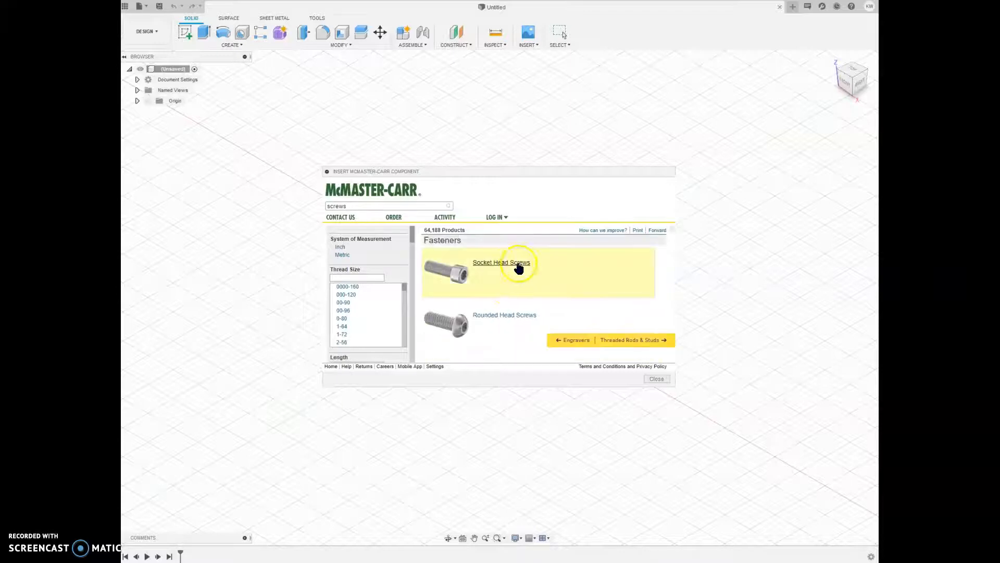
pyautogui.click(487, 322)
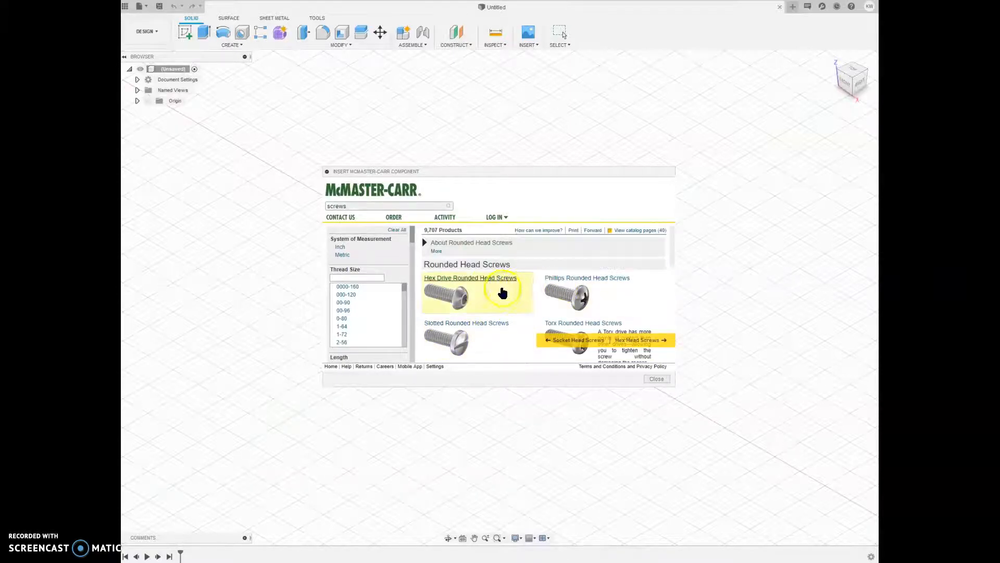
pyautogui.click(489, 285)
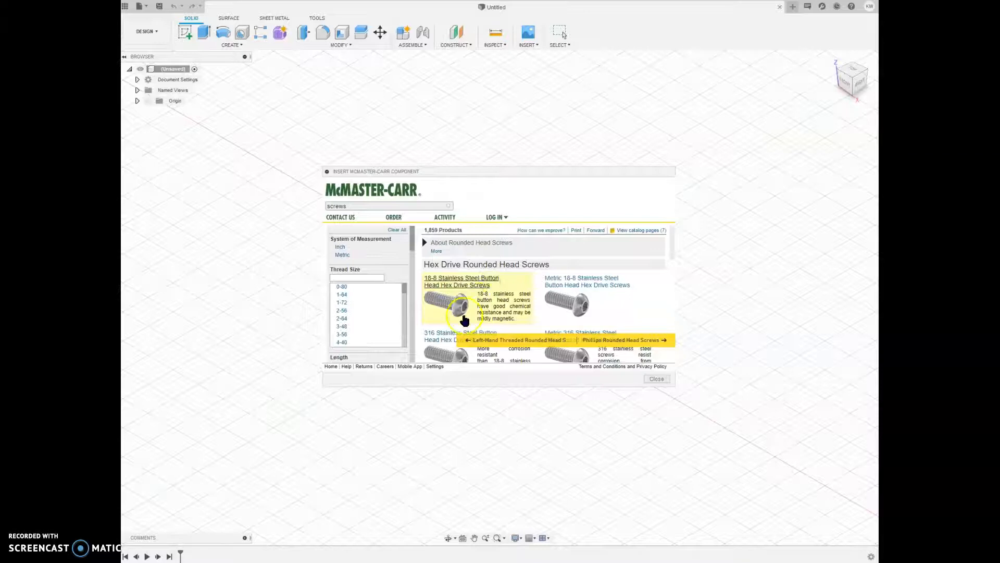
pyautogui.click(467, 281)
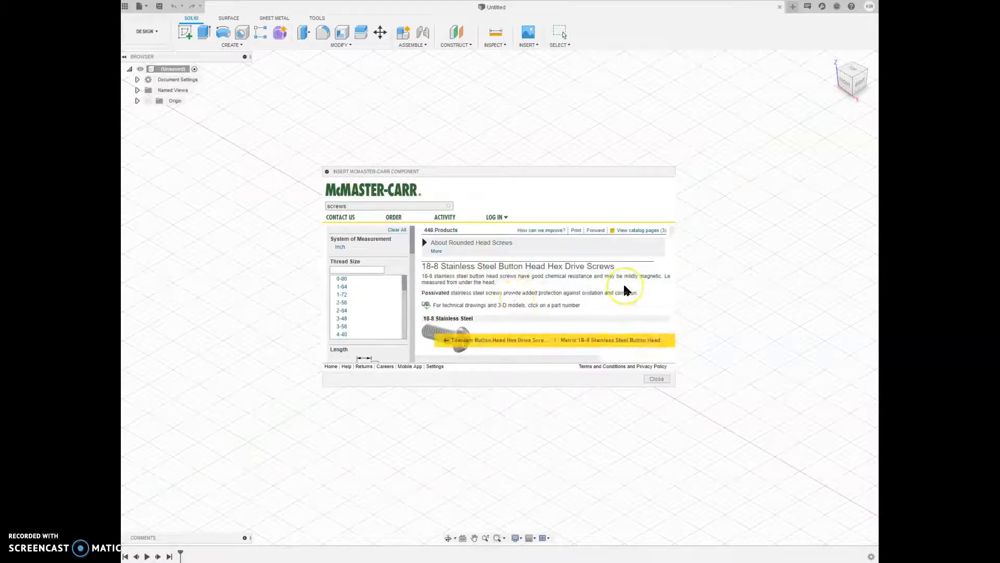
# - Open the product detail page of the button head screw with 1-64 thread size and 1/8" length
pyautogui.scroll(-2, 625, 290)
pyautogui.scroll(-3, 508, 310)
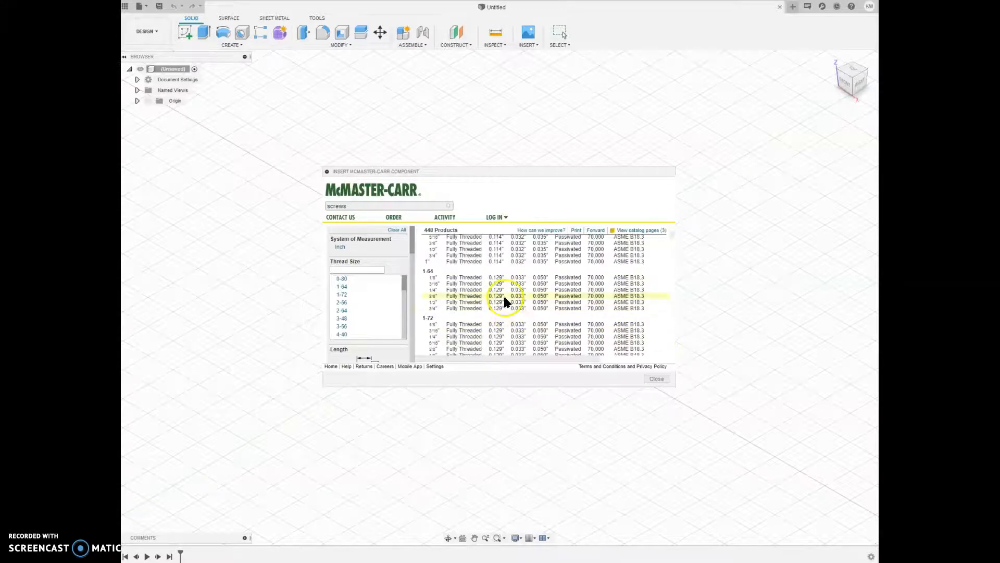
pyautogui.click(503, 280)
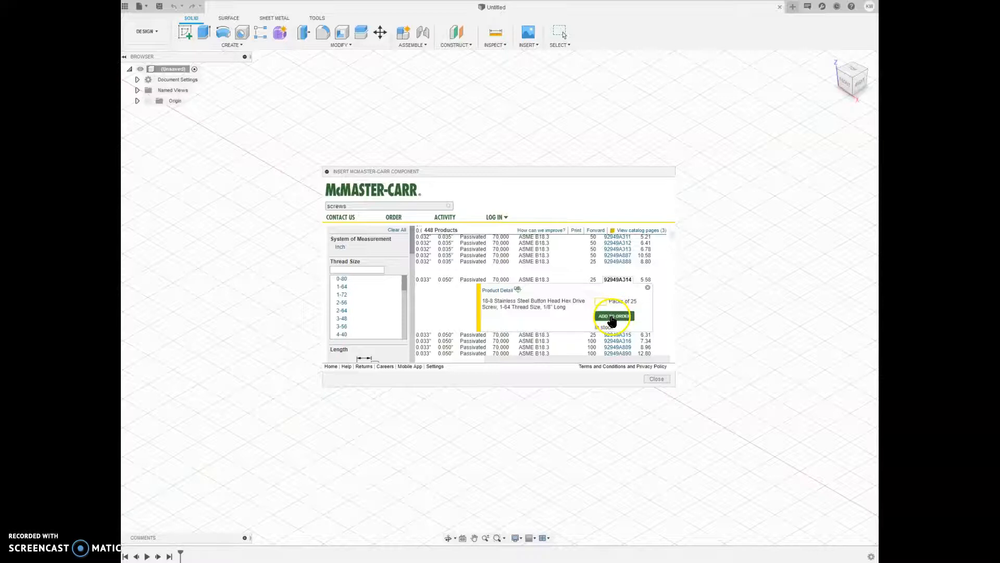
pyautogui.click(502, 291)
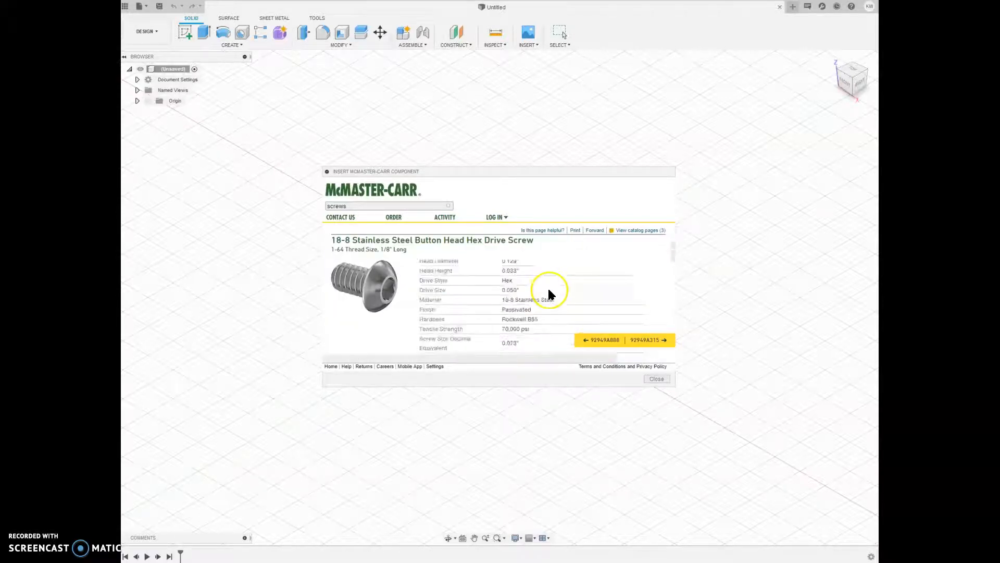
# - Insert the button head screw into the design as a 3-D STEP model, accepting its default position
pyautogui.scroll(-2, 549, 292)
pyautogui.scroll(-4, 550, 292)
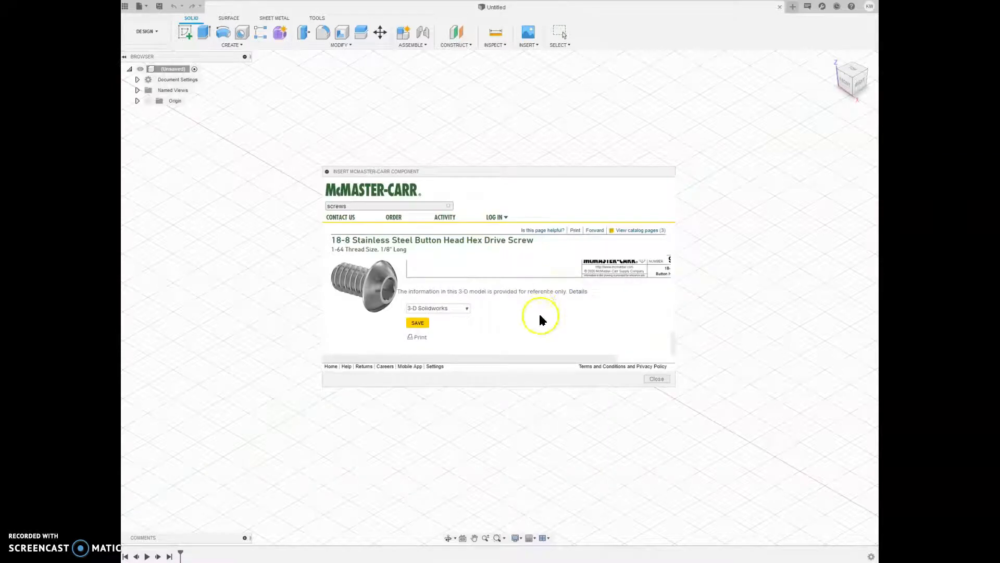
pyautogui.click(457, 310)
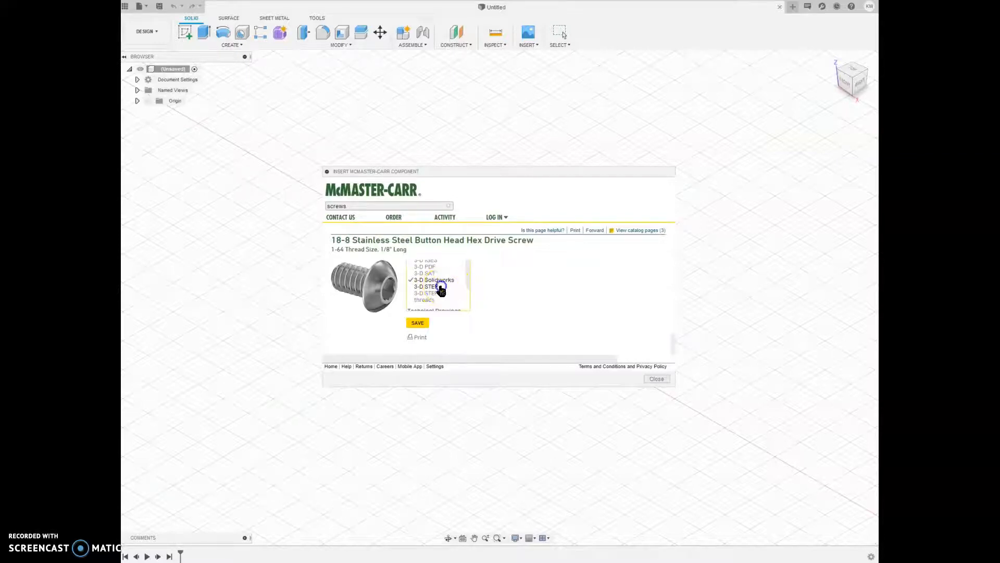
pyautogui.click(439, 287)
pyautogui.click(418, 324)
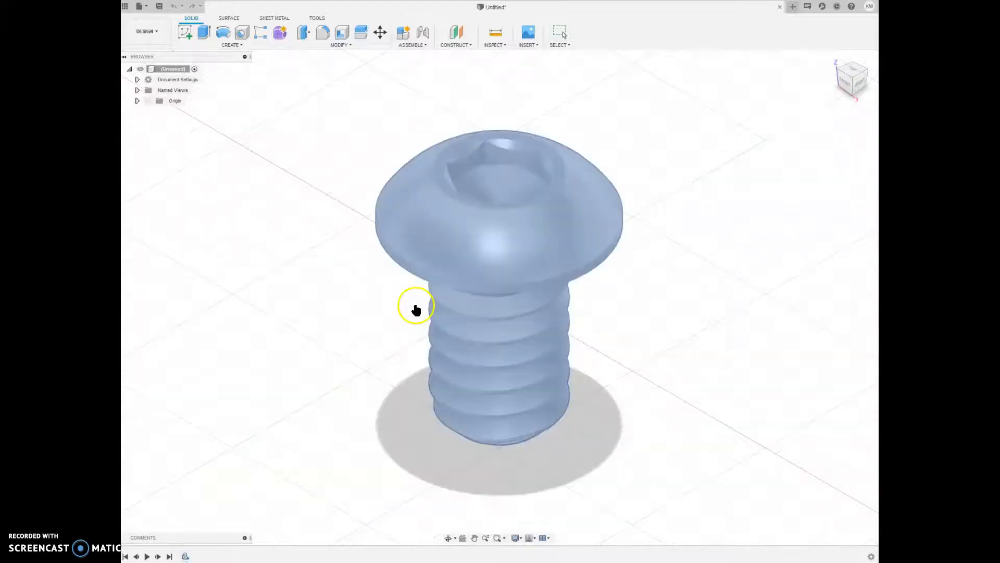
pyautogui.scroll(-5, 577, 319)
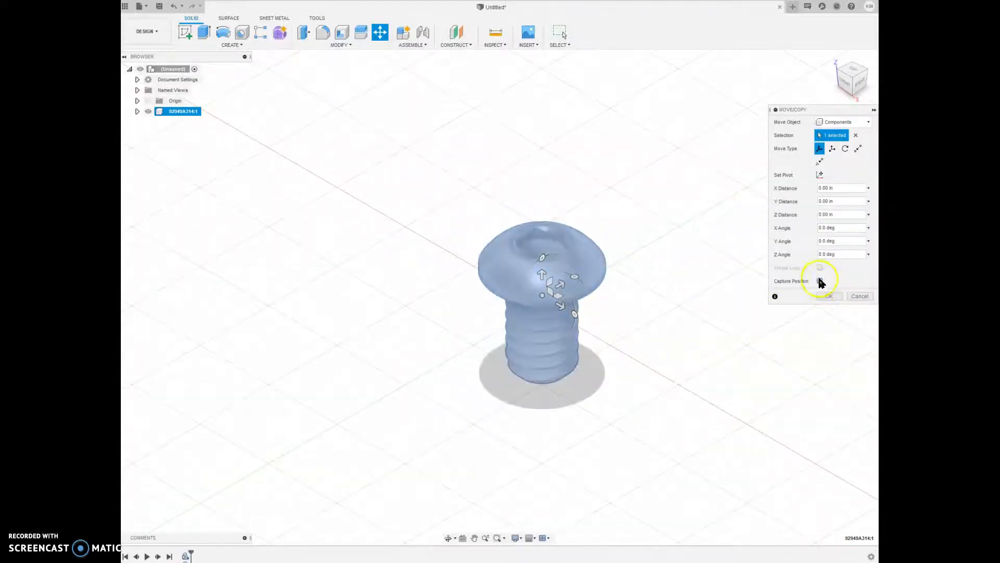
pyautogui.click(828, 295)
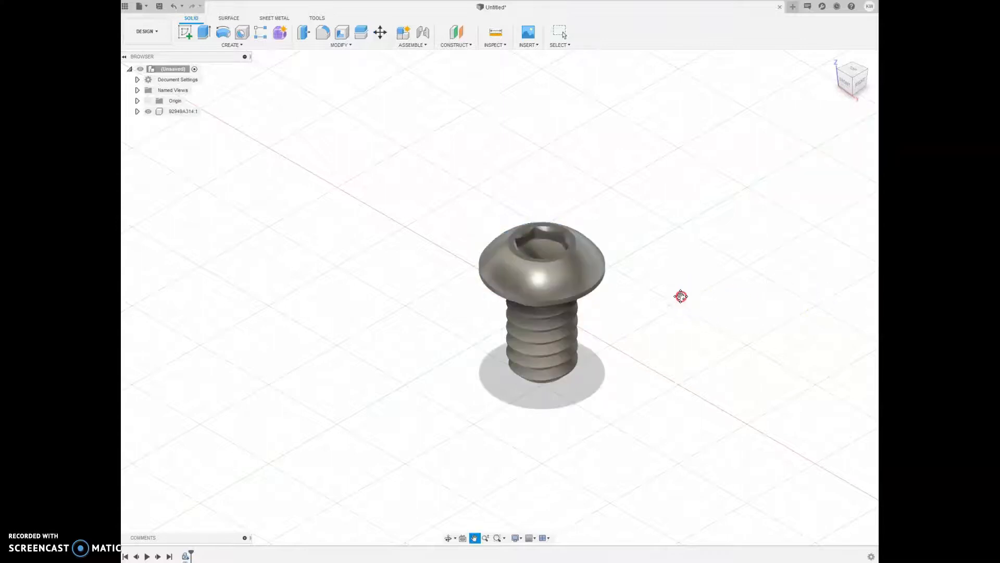
# - Save the design as "screw" in the First Robotics project
pyautogui.moveTo(681, 294); pyautogui.dragTo(571, 299, button='middle')
pyautogui.scroll(-3, 554, 306)
pyautogui.scroll(-1, 556, 308)
pyautogui.click(216, 33)
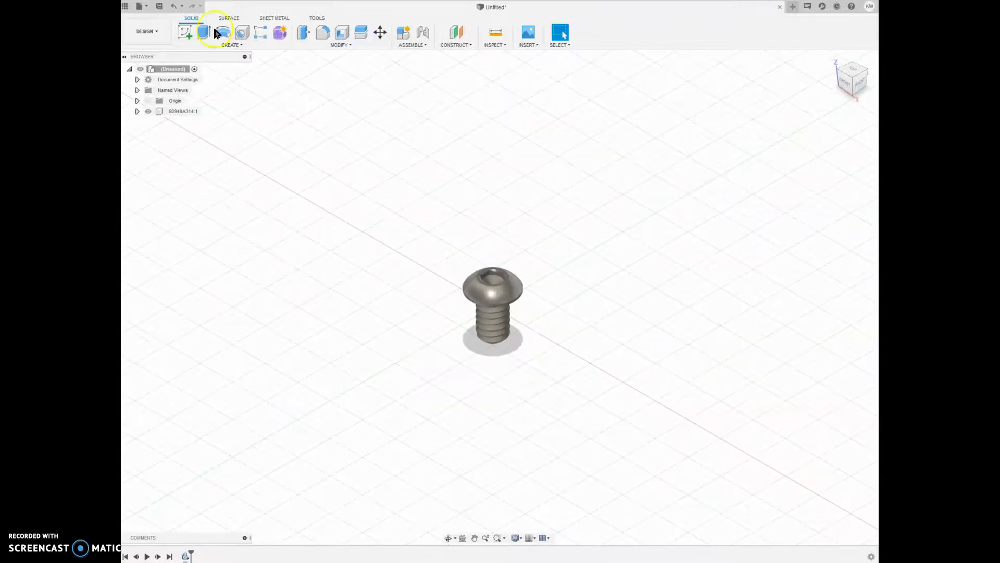
pyautogui.click(128, 10)
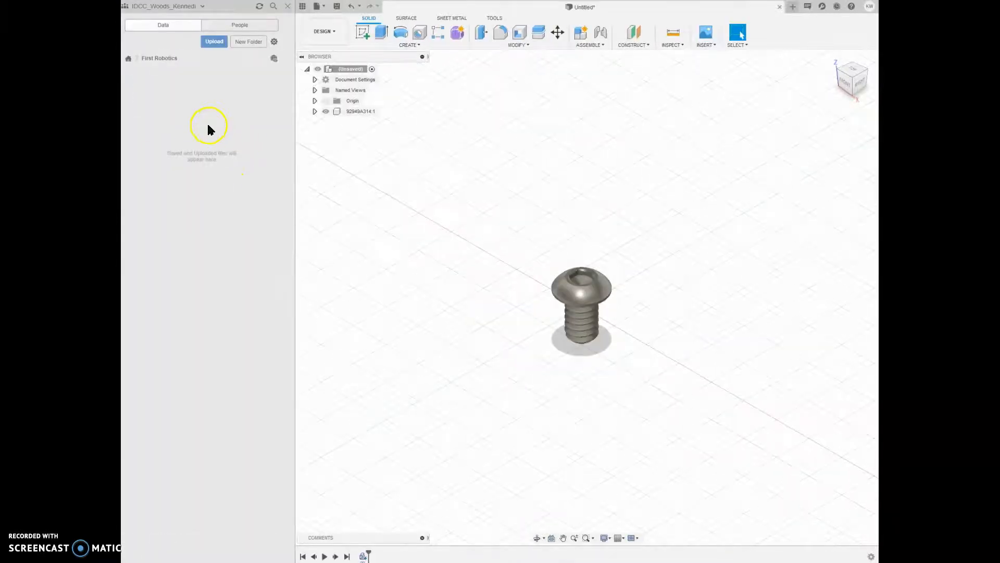
pyautogui.click(336, 11)
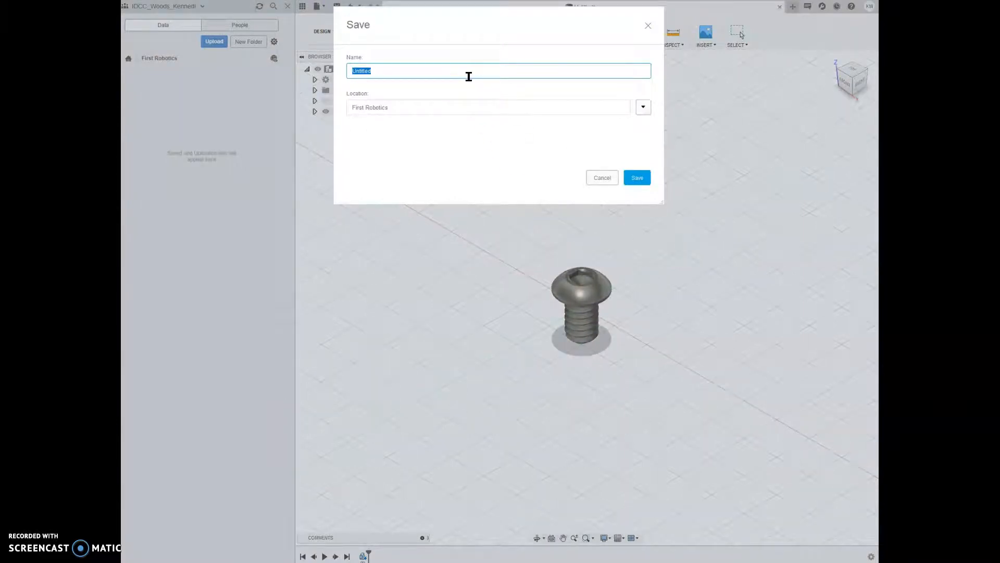
pyautogui.write('screw')
pyautogui.press('Return')
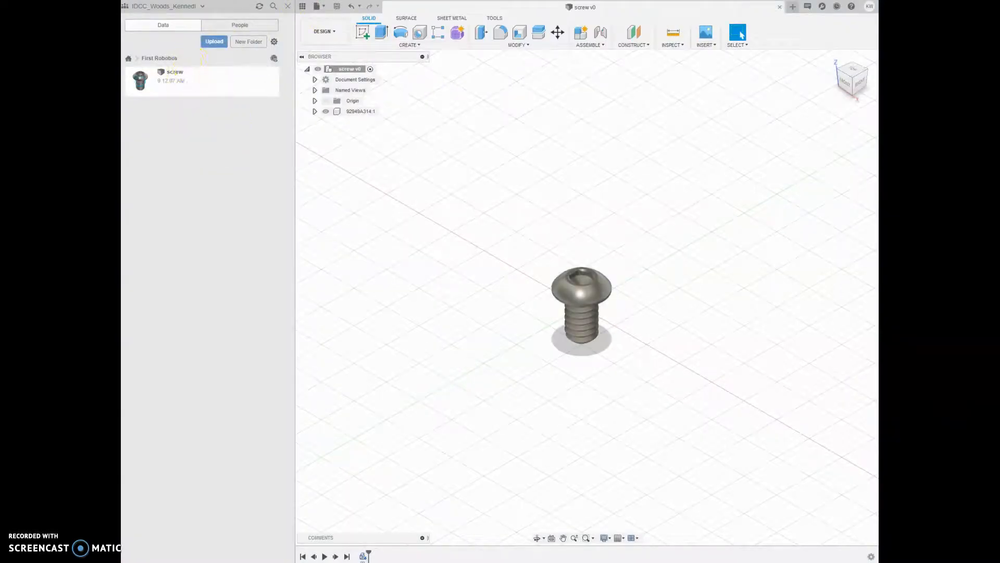
# - Reopen the McMaster-Carr component catalog and browse through Socket Head Screws to the Alloy Steel Socket Head Screws
pyautogui.click(704, 45)
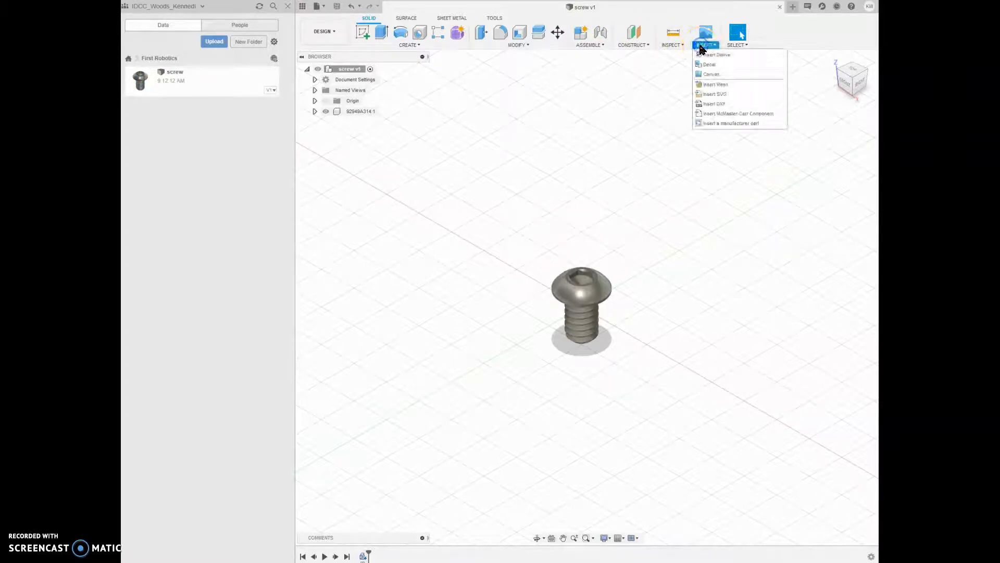
pyautogui.click(713, 114)
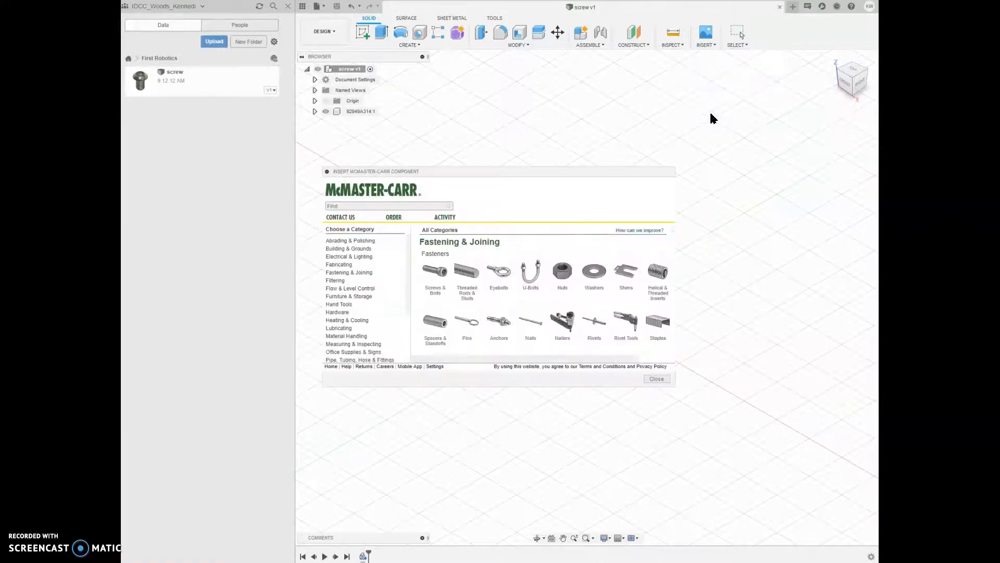
pyautogui.click(435, 271)
pyautogui.click(473, 271)
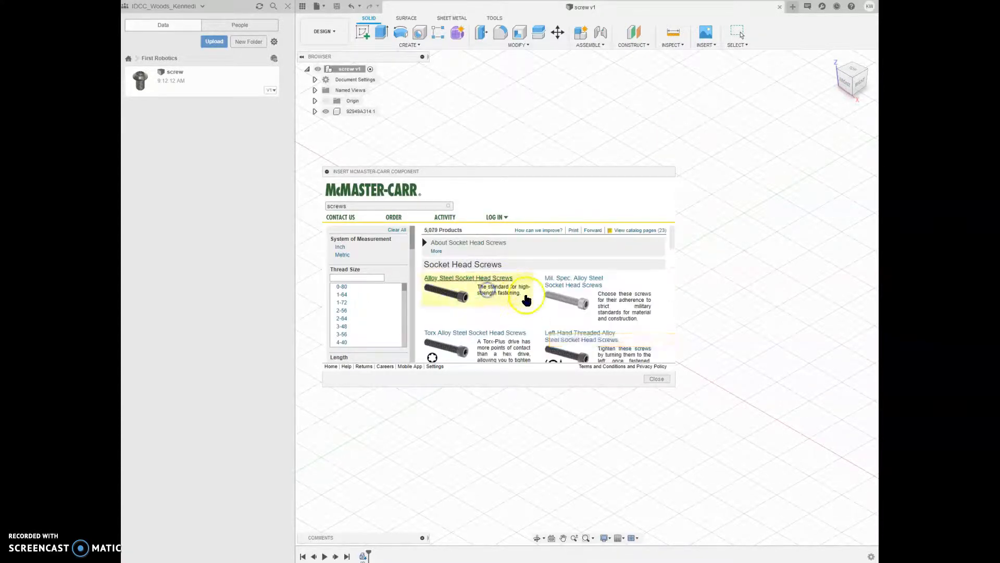
pyautogui.click(493, 288)
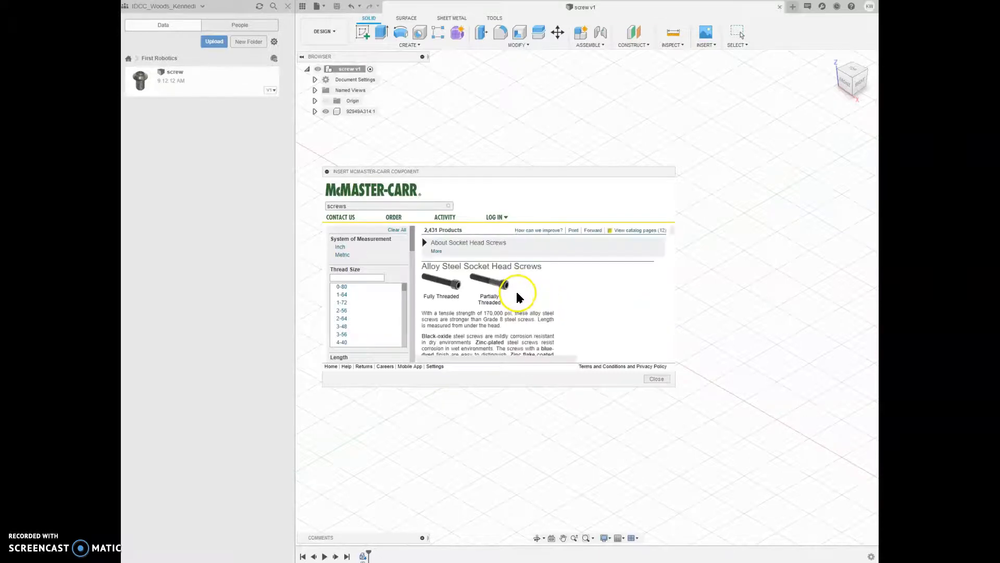
# - View the product detail and CAD format of the black-oxide 1-72, 1" long socket head screw, and close the catalog
pyautogui.scroll(-3, 495, 295)
pyautogui.scroll(-5, 504, 300)
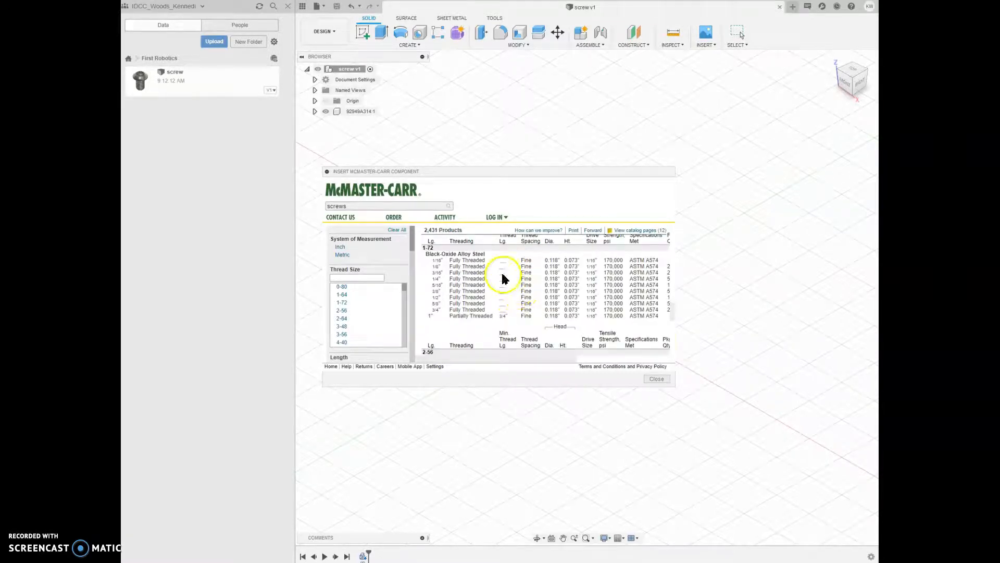
pyautogui.click(459, 273)
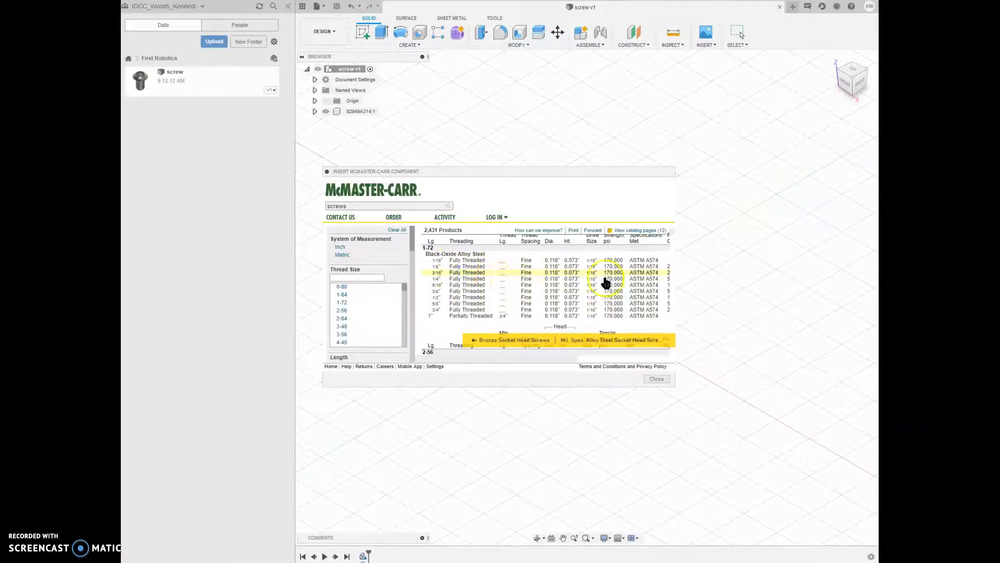
pyautogui.hscroll(3, 460, 282)
pyautogui.scroll(-1, 460, 283)
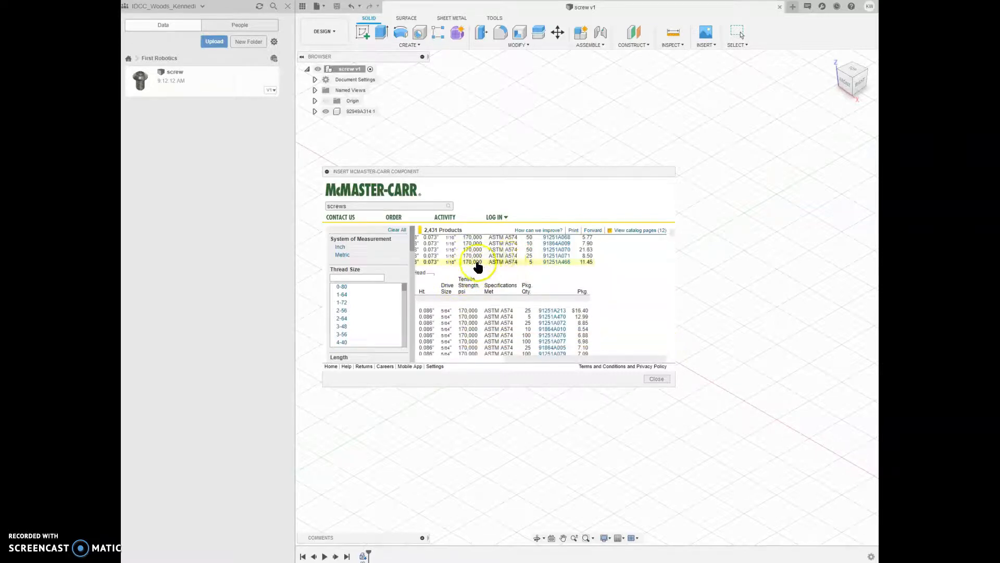
pyautogui.click(479, 262)
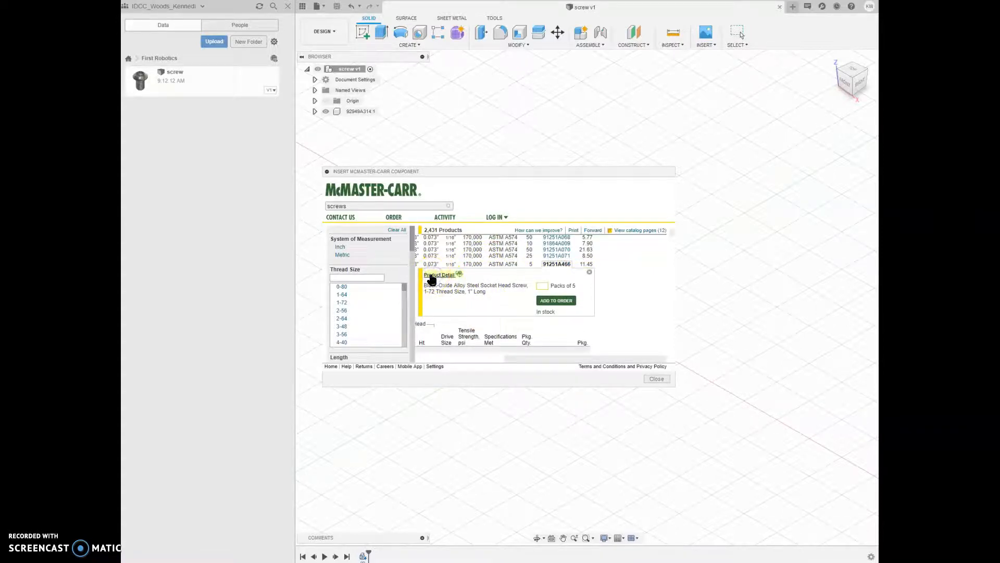
pyautogui.click(432, 275)
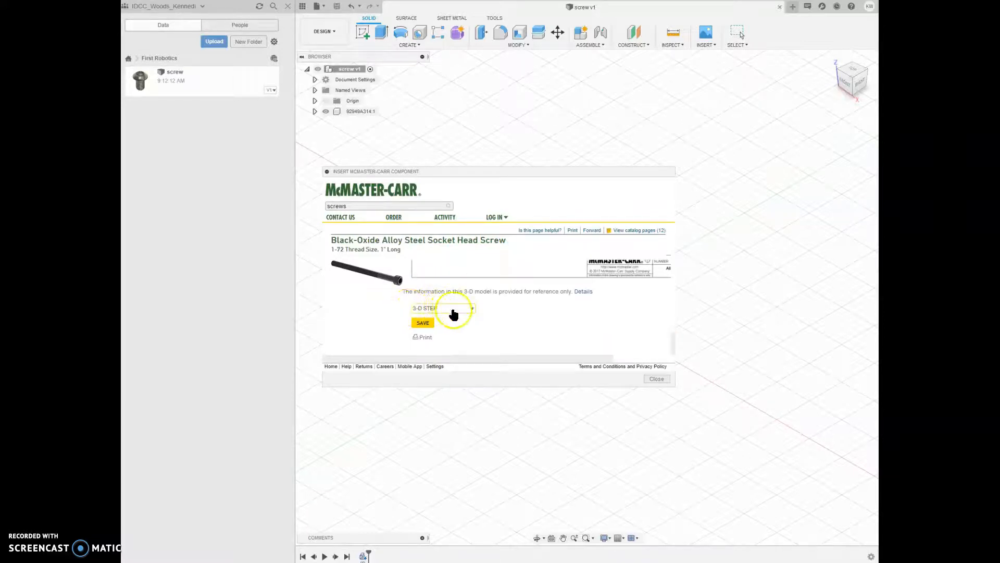
pyautogui.click(657, 380)
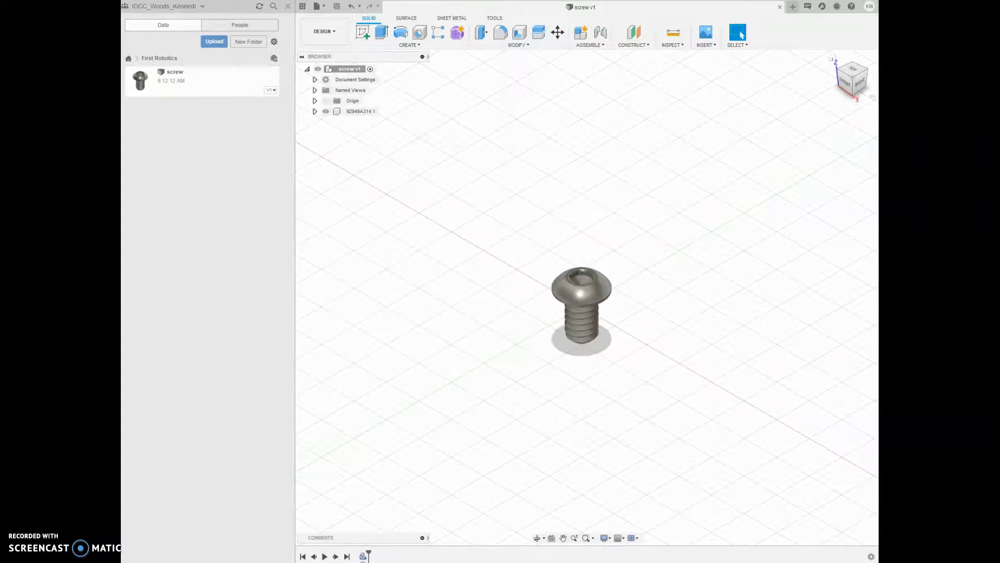
# - Switch to the browser with the VEXpro site and open the VersaFrame Stock product page
pyautogui.moveTo(999, 33); pyautogui.dragTo(533, 11)
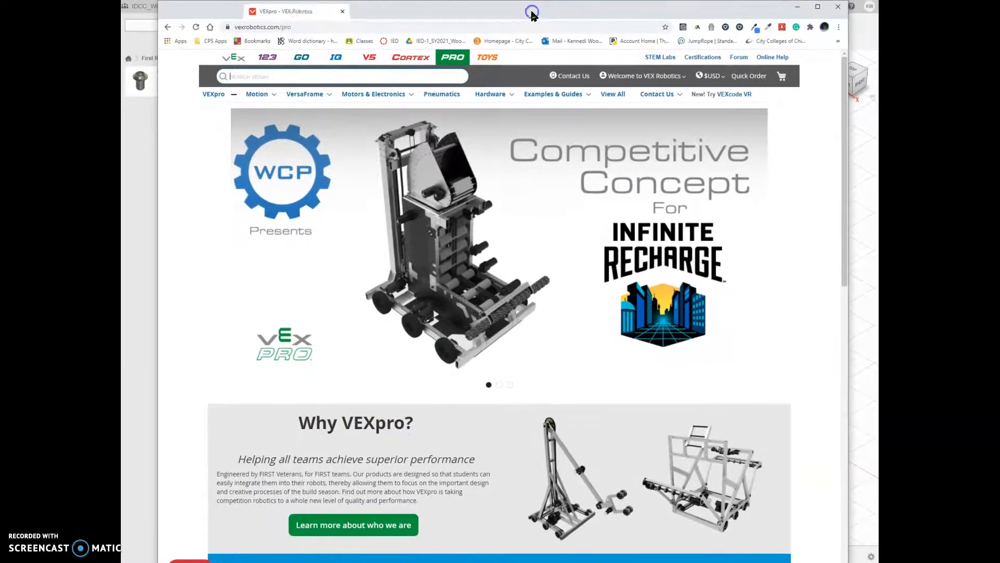
pyautogui.click(305, 78)
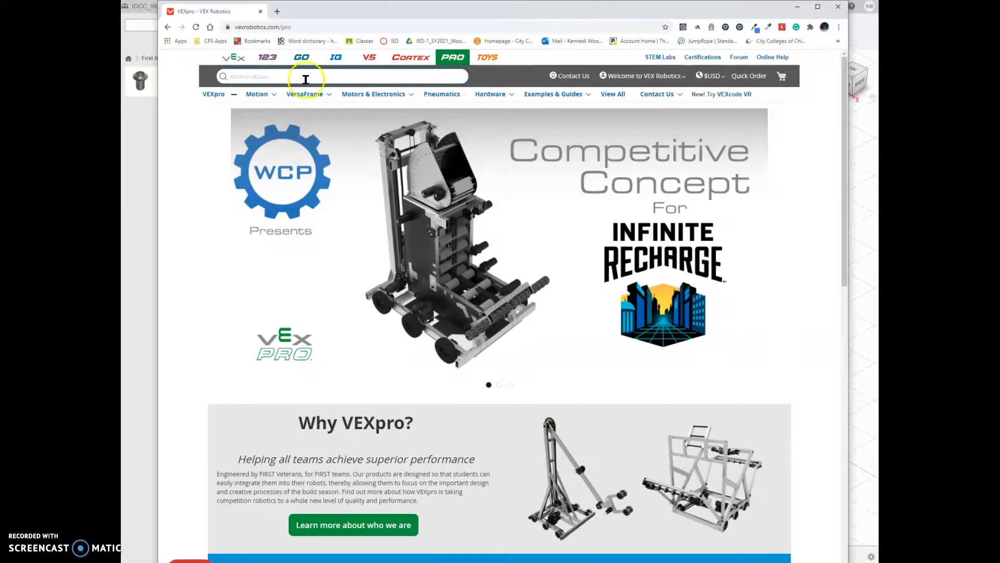
pyautogui.moveTo(346, 91)
pyautogui.moveTo(288, 94)
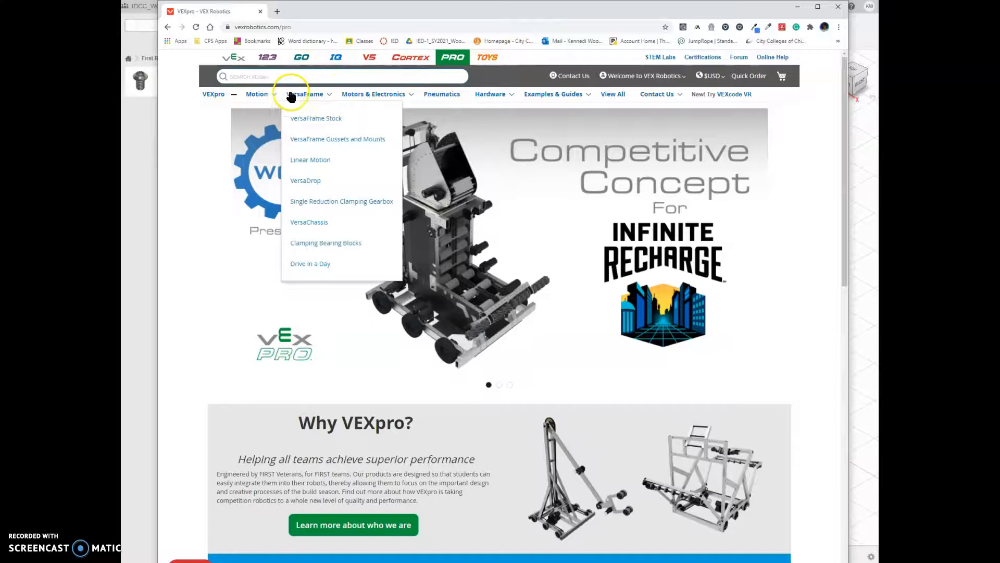
pyautogui.click(308, 125)
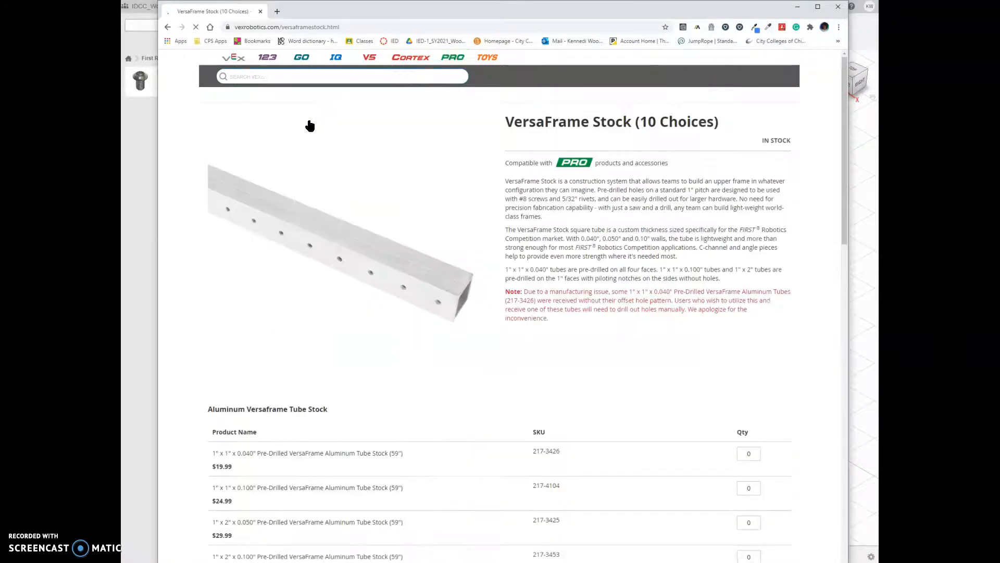
pyautogui.scroll(-3, 446, 271)
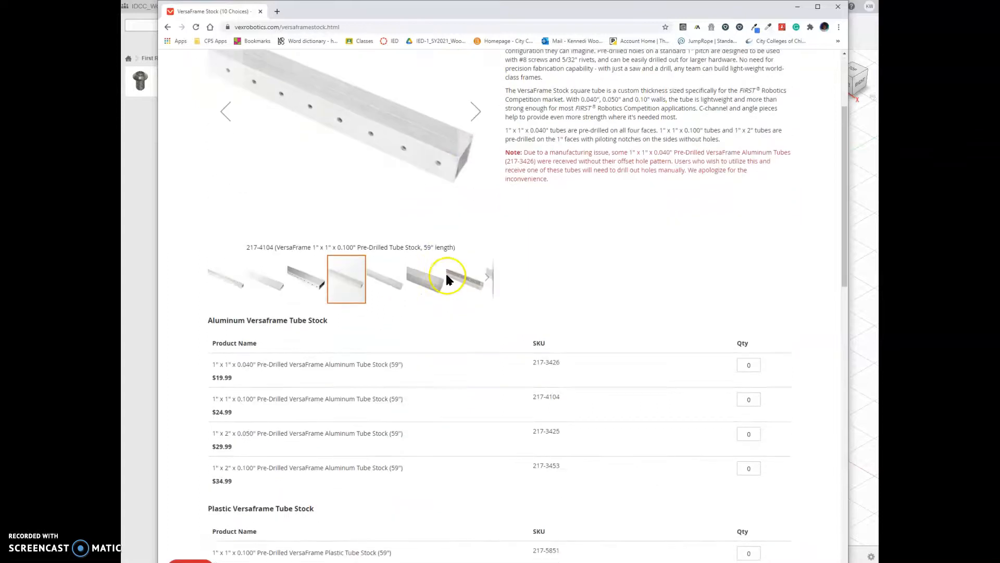
# - Find the CAD files on the VersaFrame Stock page and preview the 1" x 1" x 0.040" pre-drilled aluminum tube stock (217-3426) in 3D
pyautogui.scroll(-15, 575, 301)
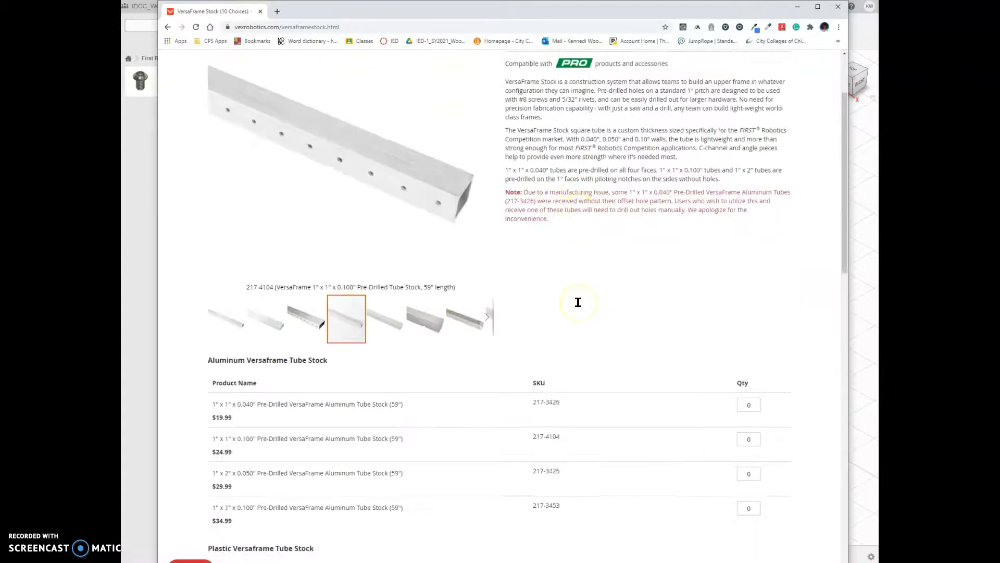
pyautogui.scroll(-3, 579, 307)
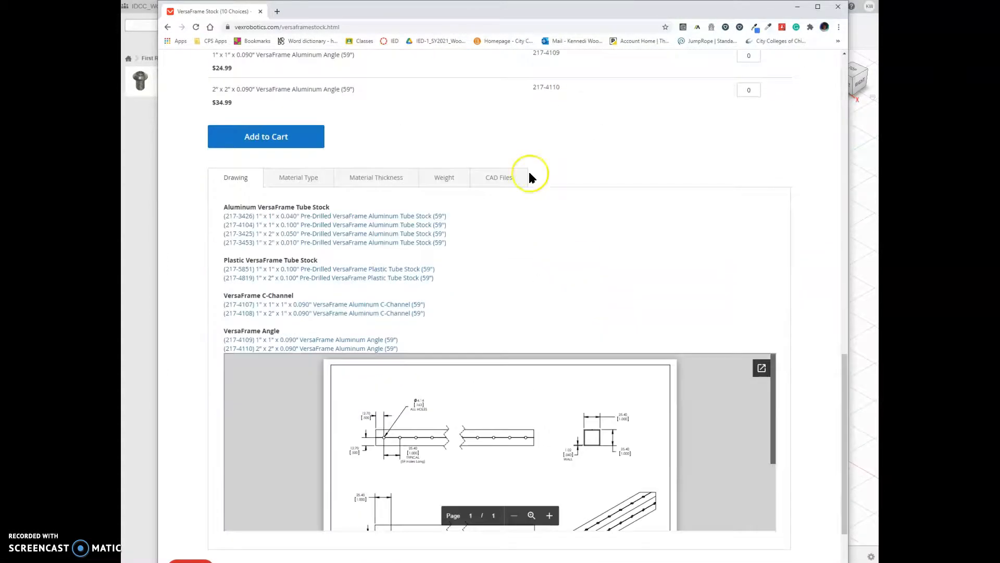
pyautogui.click(510, 177)
pyautogui.scroll(-1, 582, 142)
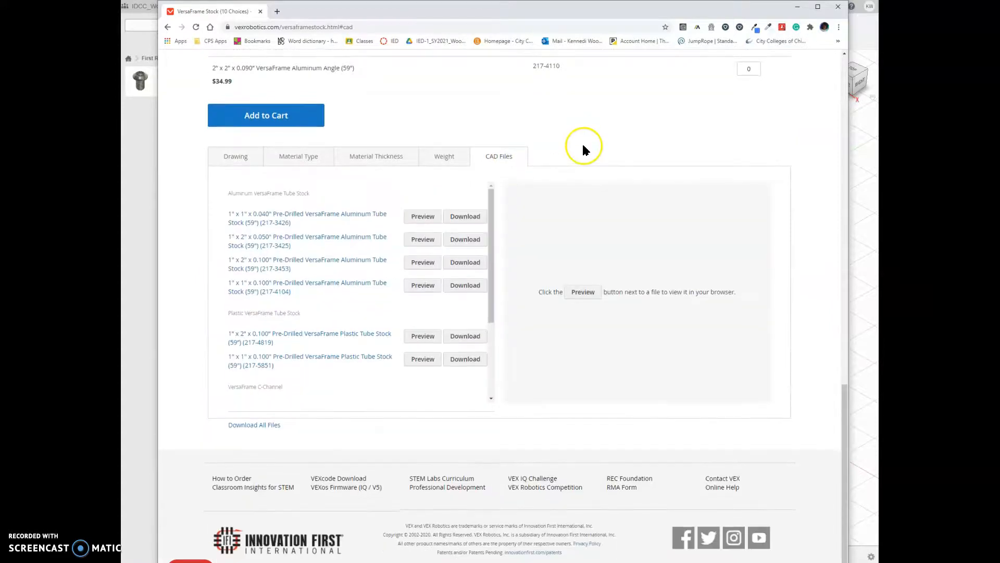
pyautogui.click(424, 217)
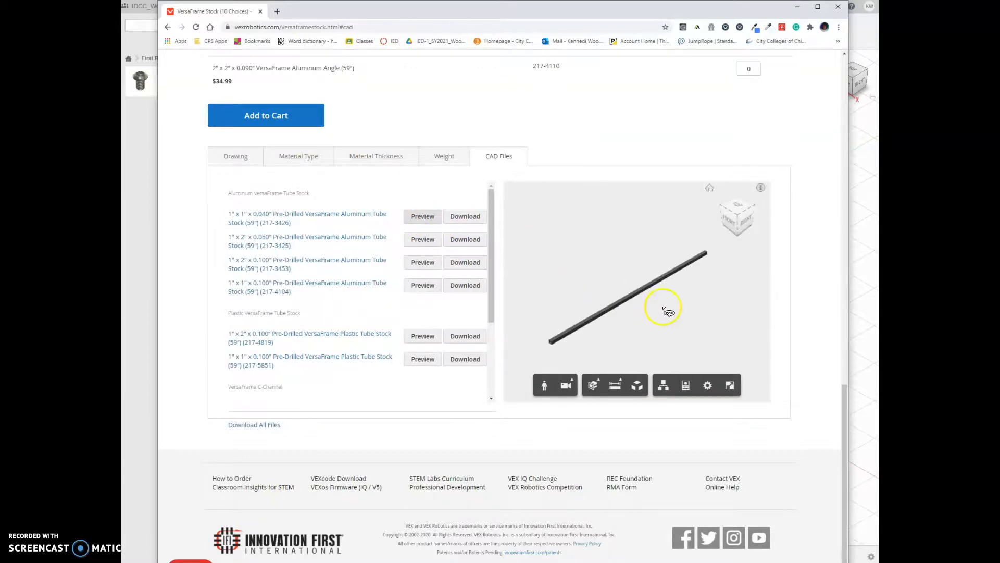
pyautogui.moveTo(736, 207)
pyautogui.mouseDown()
pyautogui.moveTo(722, 258)
pyautogui.moveTo(658, 191)
pyautogui.moveTo(751, 233)
pyautogui.moveTo(750, 201)
pyautogui.mouseUp()
# - Download the STEP file of the 1" x 1" x 0.040" pre-drilled aluminum tube stock (217-3426)
pyautogui.click(466, 224)
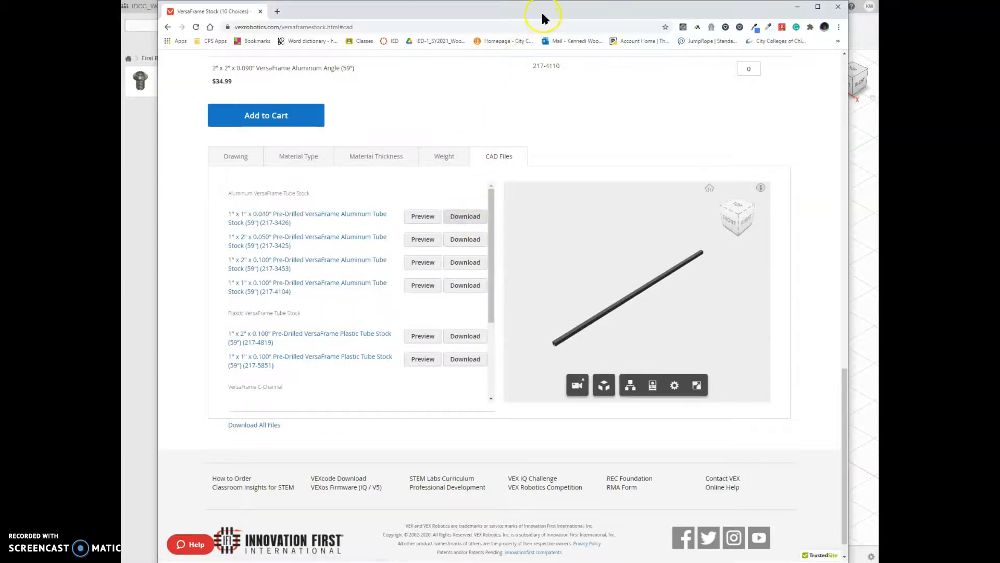
pyautogui.moveTo(543, 11); pyautogui.dragTo(544, 0)
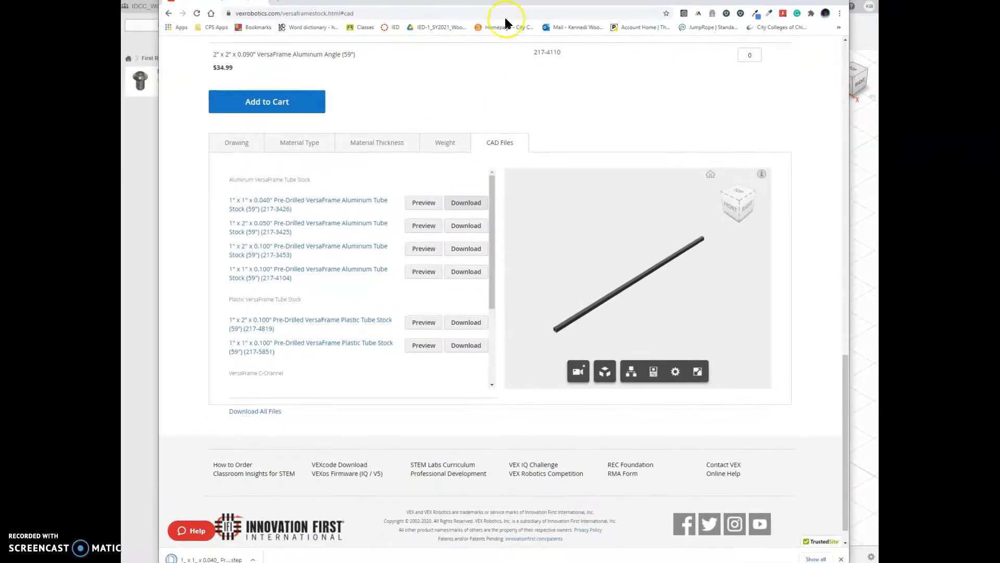
pyautogui.click(226, 558)
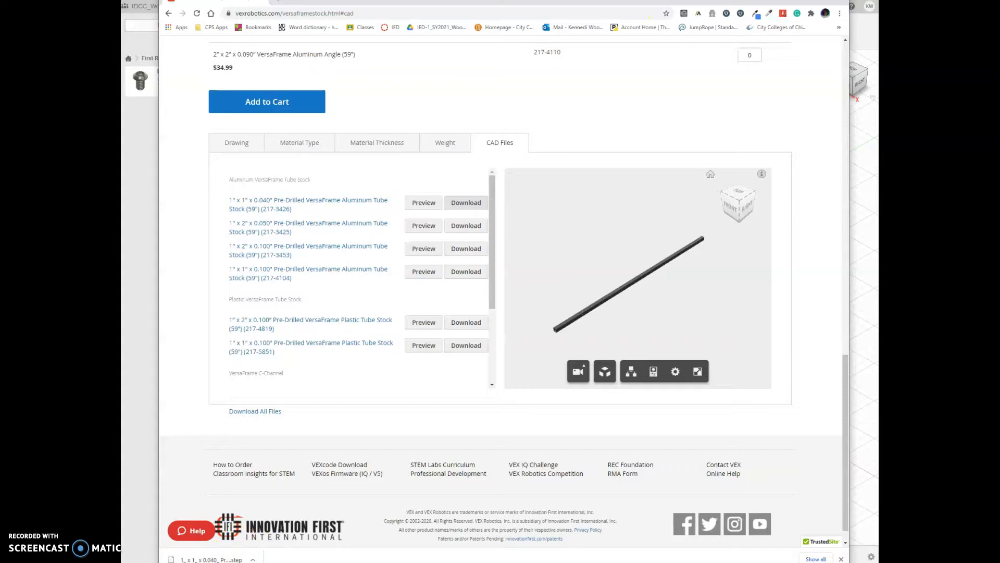
# - Switch to Fusion 360 and upload the downloaded VersaFrame tube stock STEP file to the First Robotics project
pyautogui.moveTo(521, 1); pyautogui.dragTo(778, 3)
pyautogui.click(204, 44)
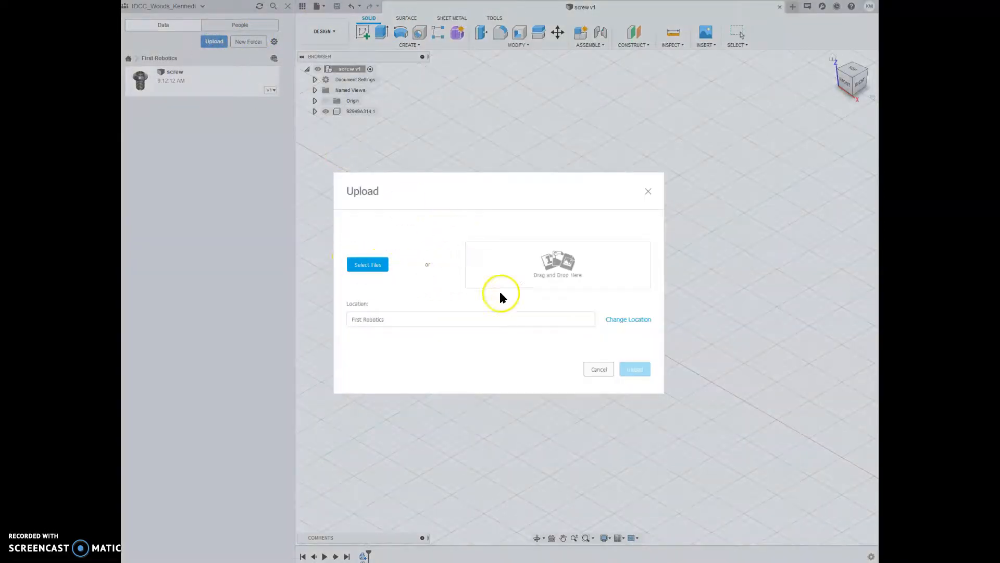
pyautogui.moveTo(568, 3); pyautogui.dragTo(999, 4)
pyautogui.moveTo(854, 466); pyautogui.dragTo(583, 277)
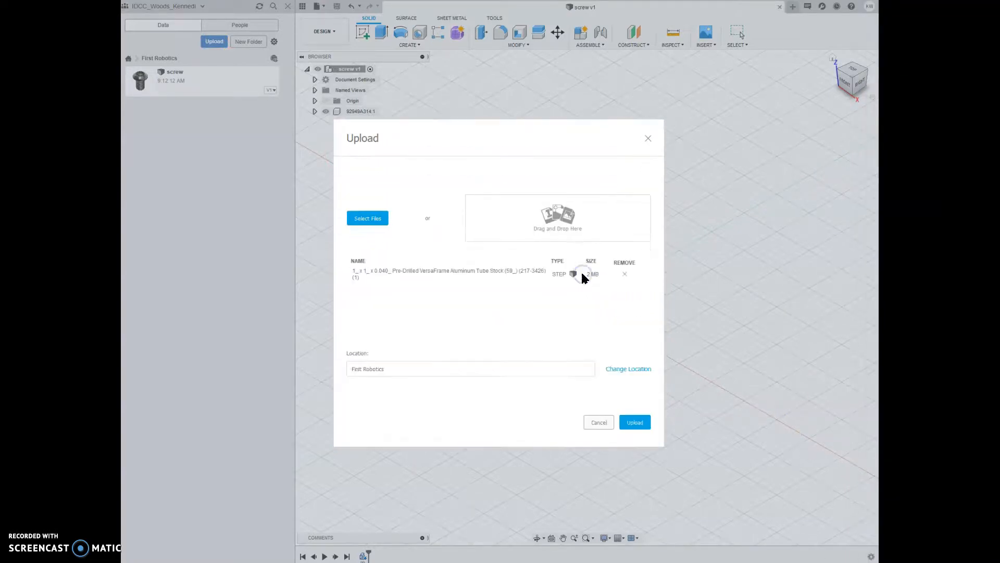
pyautogui.click(635, 423)
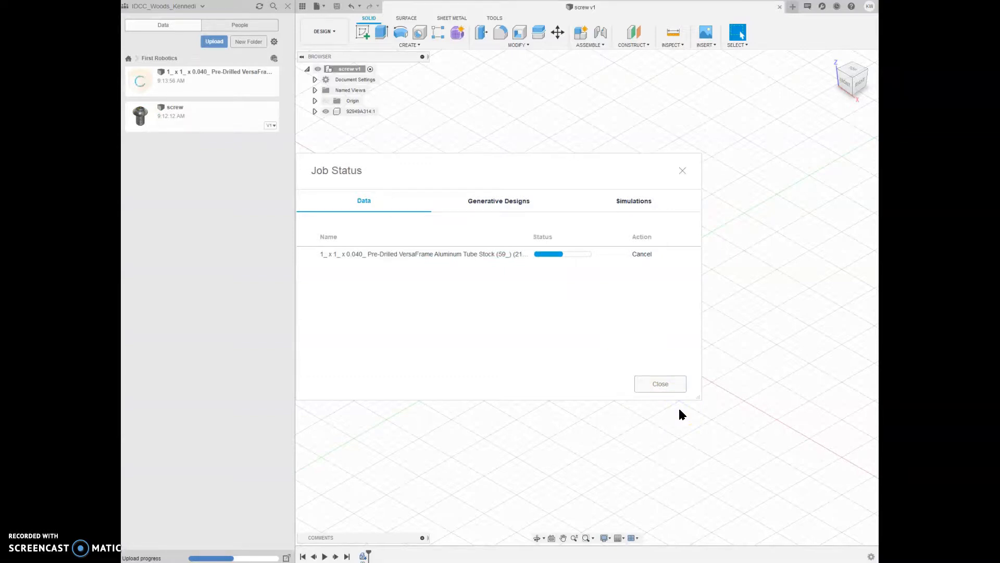
pyautogui.click(684, 379)
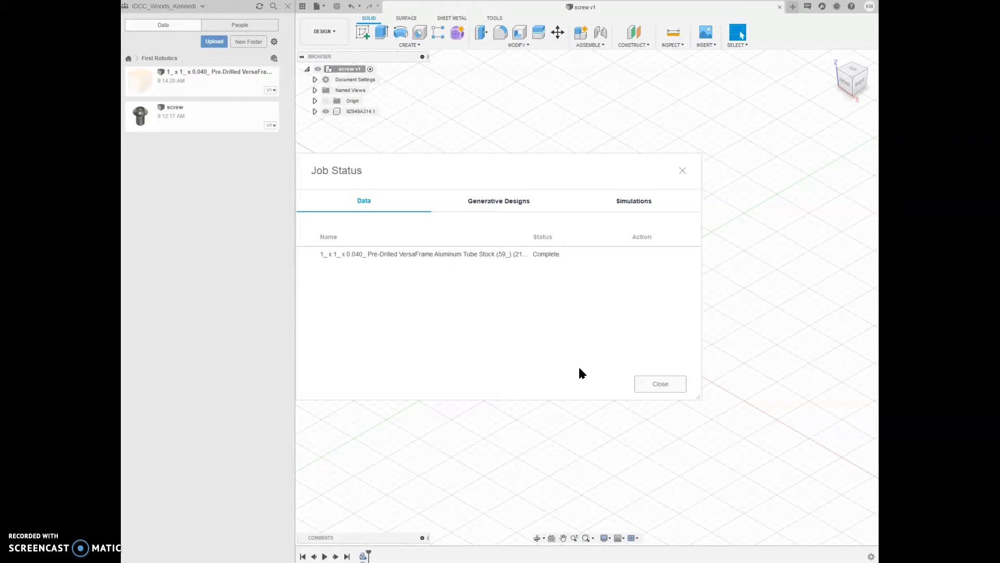
pyautogui.click(648, 386)
# - Open the uploaded VersaFrame tube stock design from the First Robotics project and inspect the model from above
pyautogui.doubleClick(180, 86)
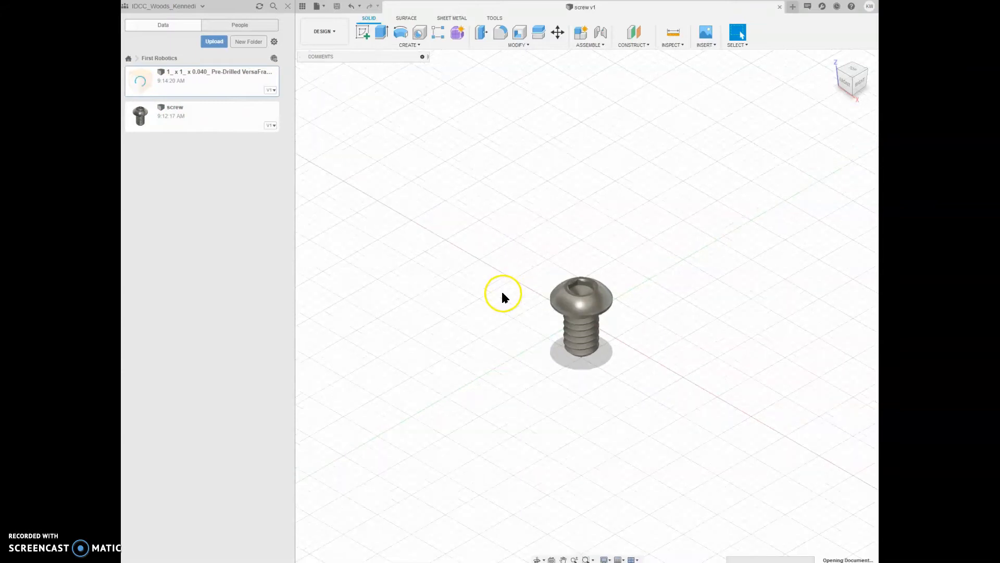
pyautogui.scroll(-2, 639, 248)
pyautogui.scroll(3, 638, 248)
pyautogui.scroll(-2, 639, 248)
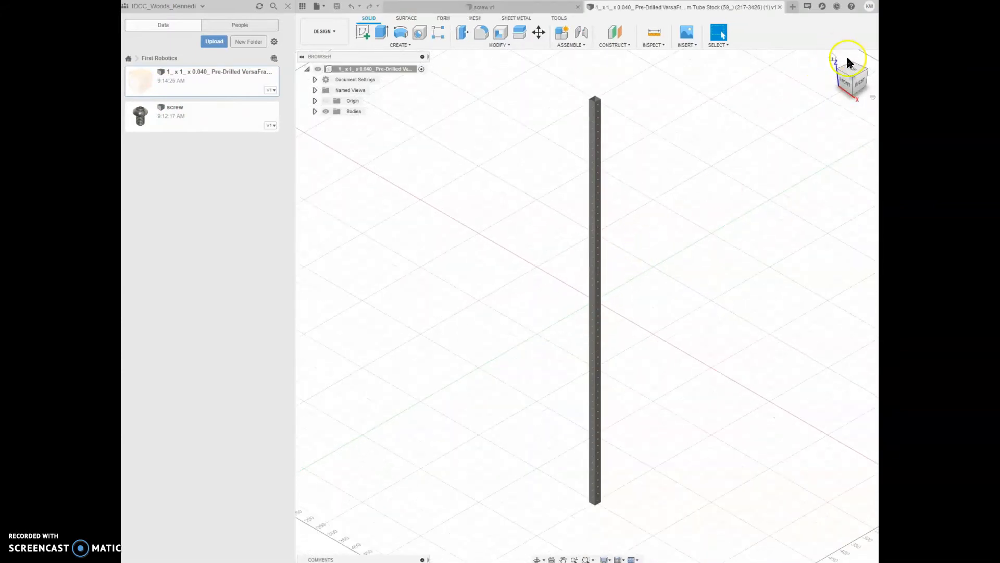
pyautogui.moveTo(821, 64)
pyautogui.keyDown('shift'); pyautogui.mouseDown(button='middle')
pyautogui.moveTo(817, 38)
pyautogui.moveTo(818, 118)
pyautogui.mouseUp(button='middle'); pyautogui.keyUp('shift')
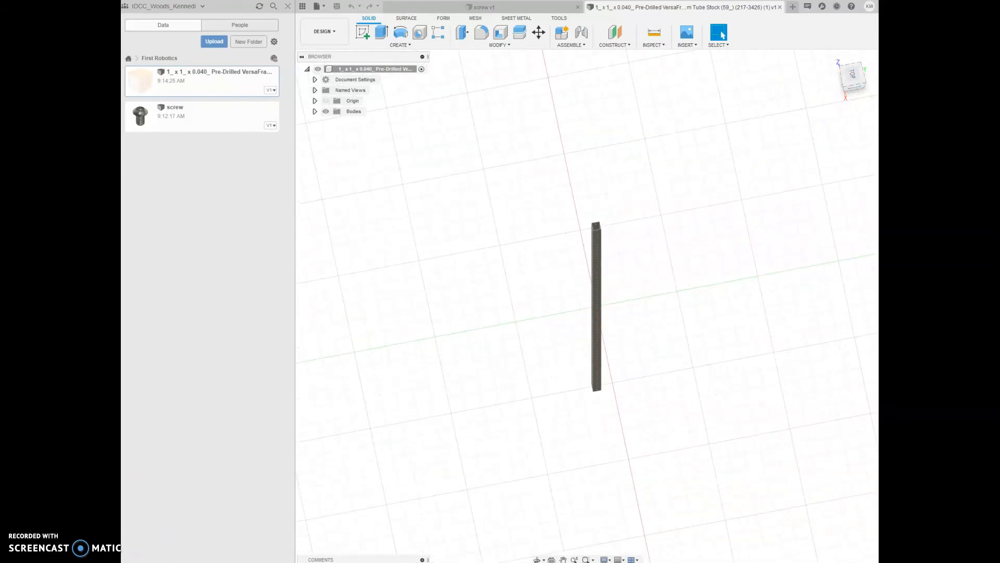